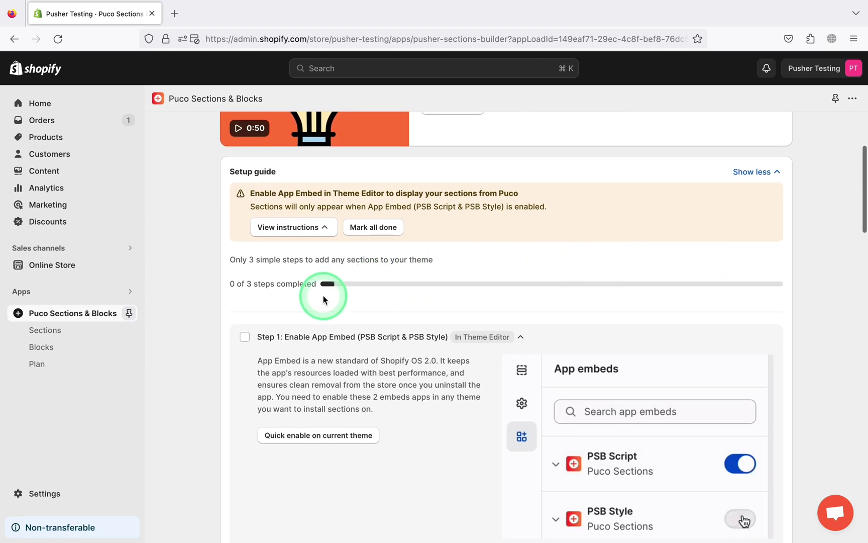
pyautogui.scroll(-1, 309, 303)
pyautogui.scroll(-2, 339, 294)
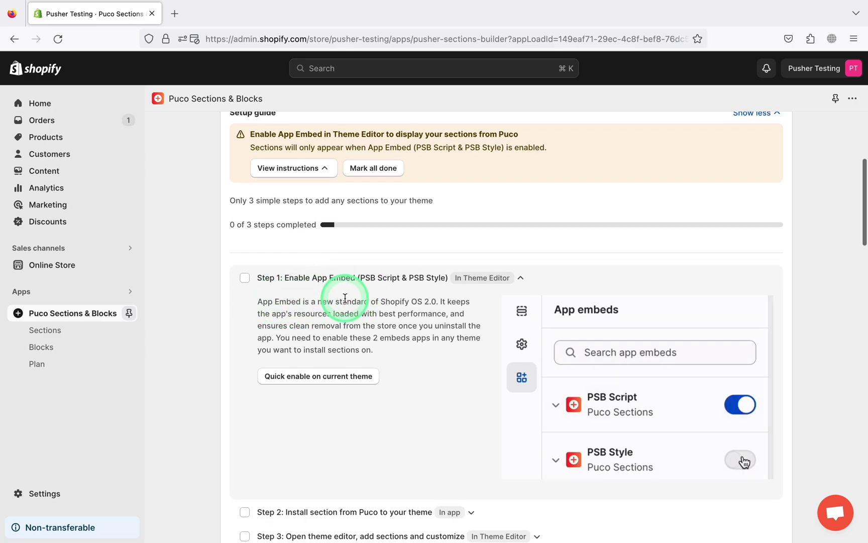
pyautogui.scroll(-3, 345, 299)
# Expand Step 2 of the setup guide, then go to the Sections library.
pyautogui.click(351, 420)
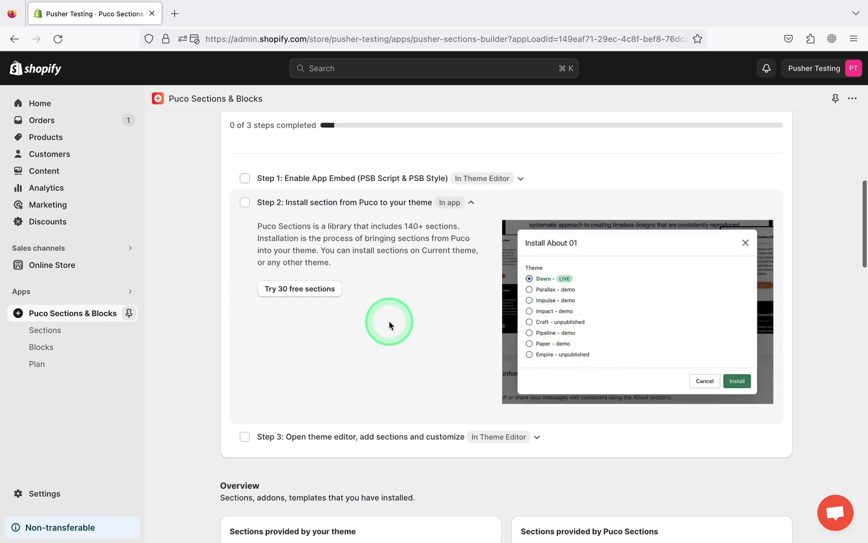
pyautogui.scroll(5, 293, 206)
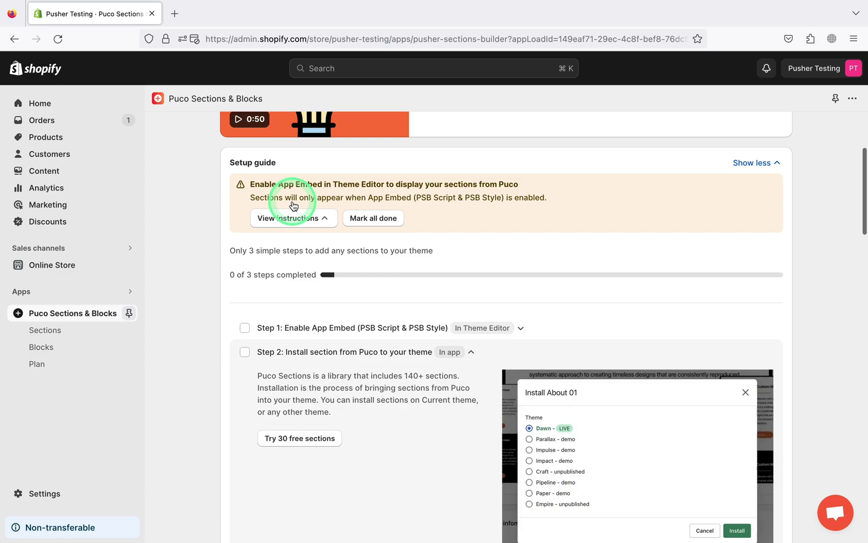
pyautogui.scroll(2, 291, 202)
pyautogui.click(89, 333)
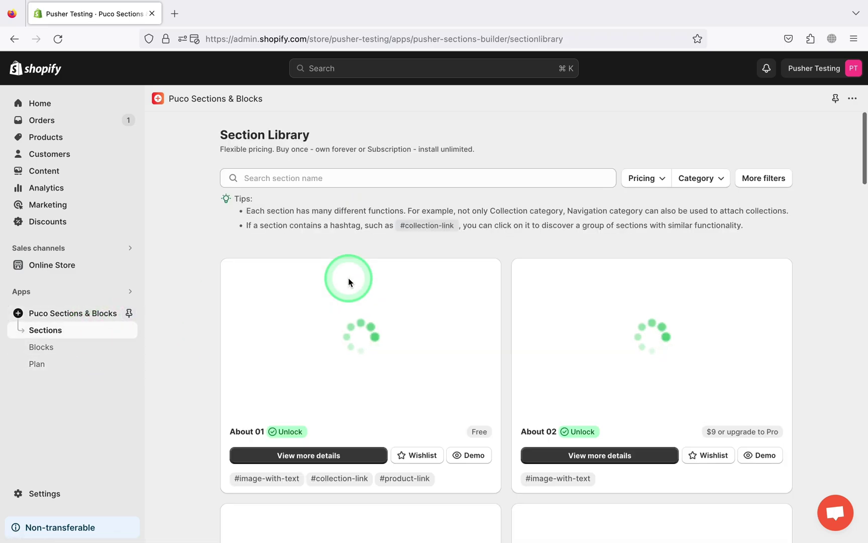
# Search the section library for 'naviga' to list Navigation 01 through 06.
pyautogui.click(336, 177)
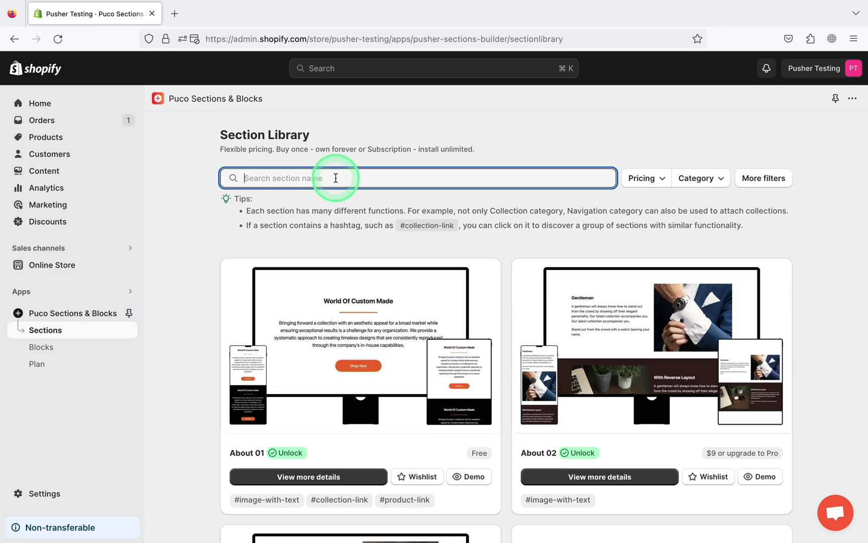
pyautogui.write('naviga')
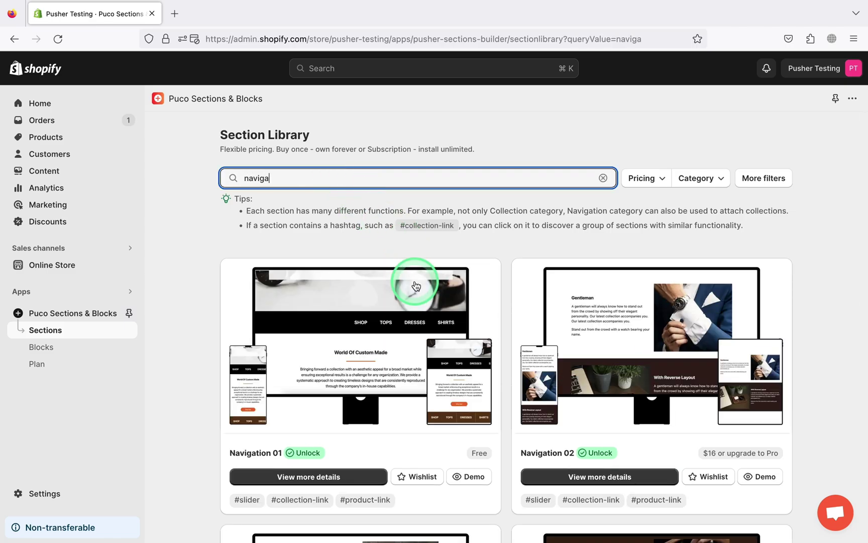
pyautogui.click(182, 228)
pyautogui.scroll(-3, 183, 227)
pyautogui.scroll(-3, 183, 227)
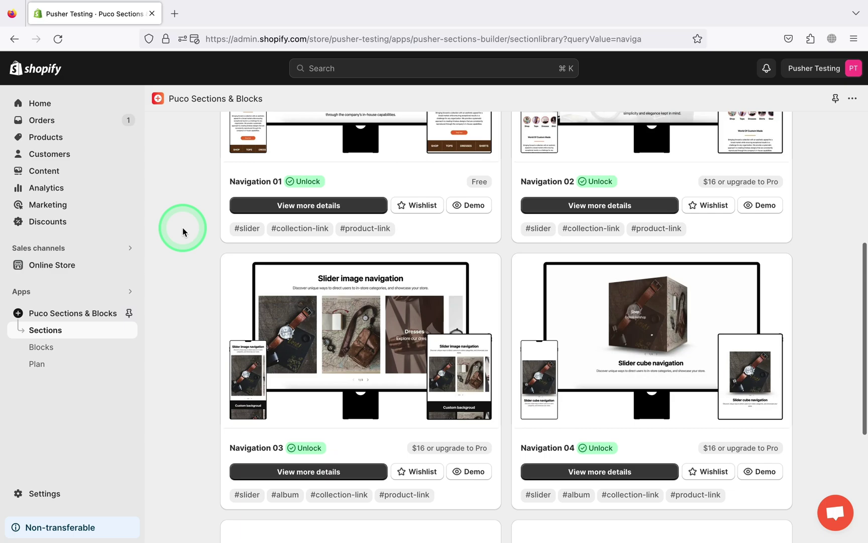
pyautogui.scroll(-3, 182, 228)
pyautogui.scroll(-2, 331, 264)
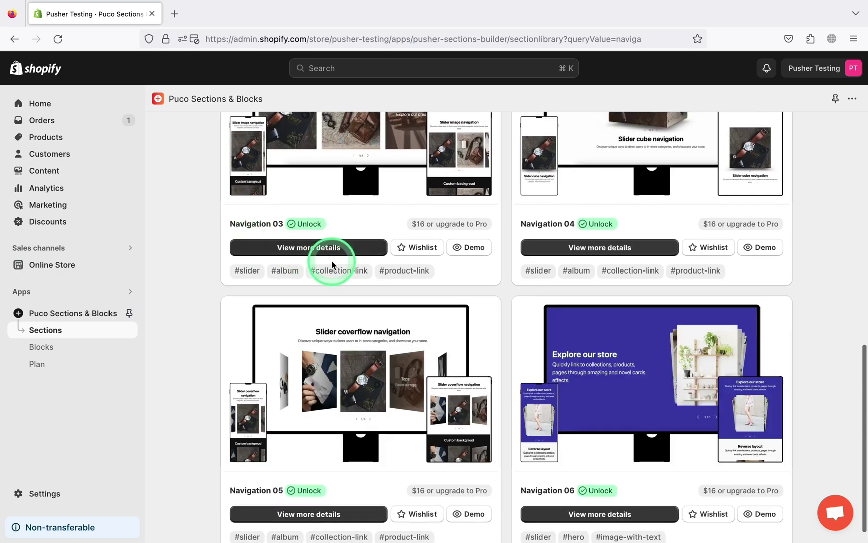
# Open the Navigation 05 details and install it to the Dawn theme.
pyautogui.click(379, 360)
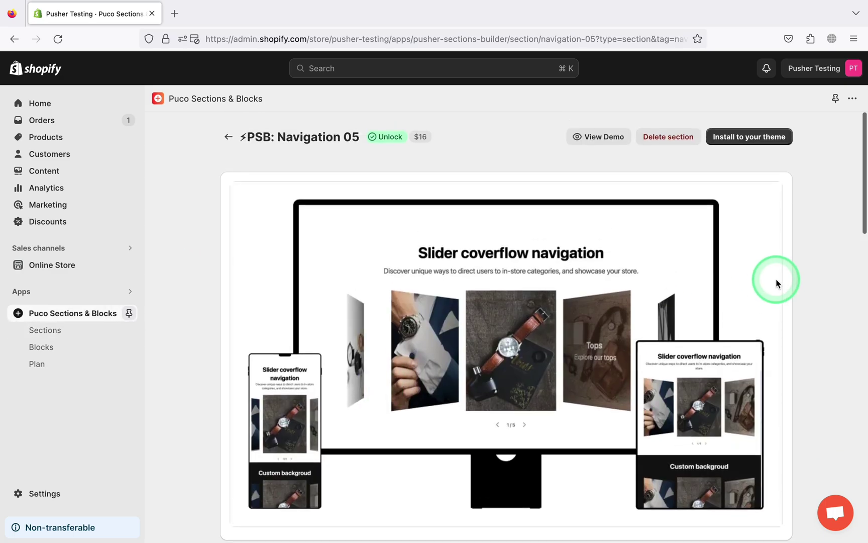
pyautogui.click(750, 137)
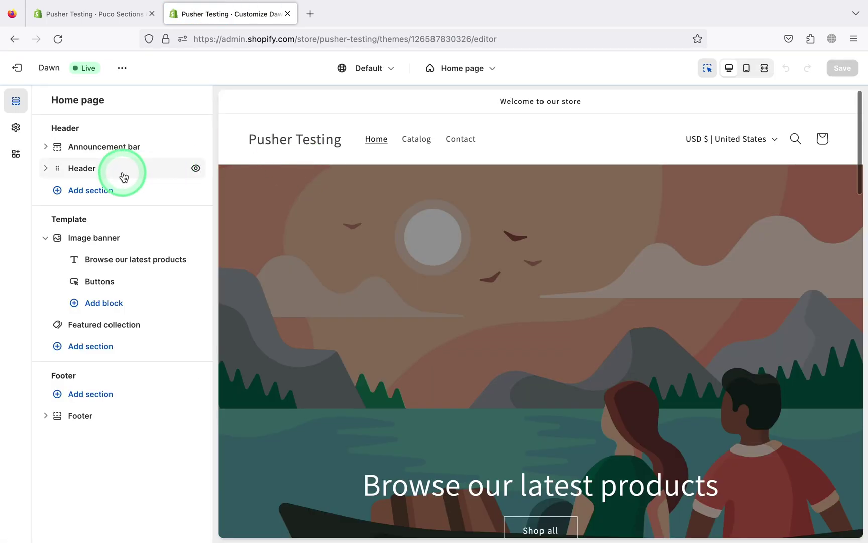
# Turn on the PSB Script and PSB Style app embeds and save.
pyautogui.click(17, 156)
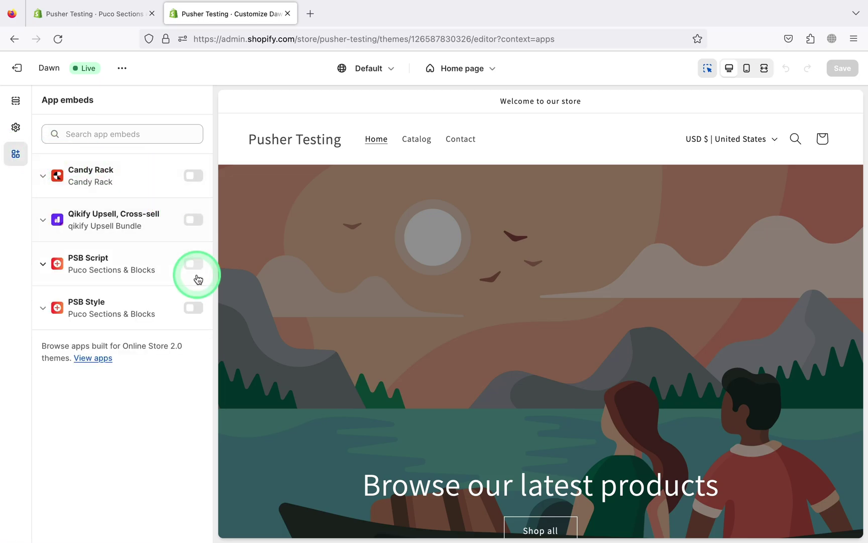
pyautogui.click(192, 264)
pyautogui.click(195, 304)
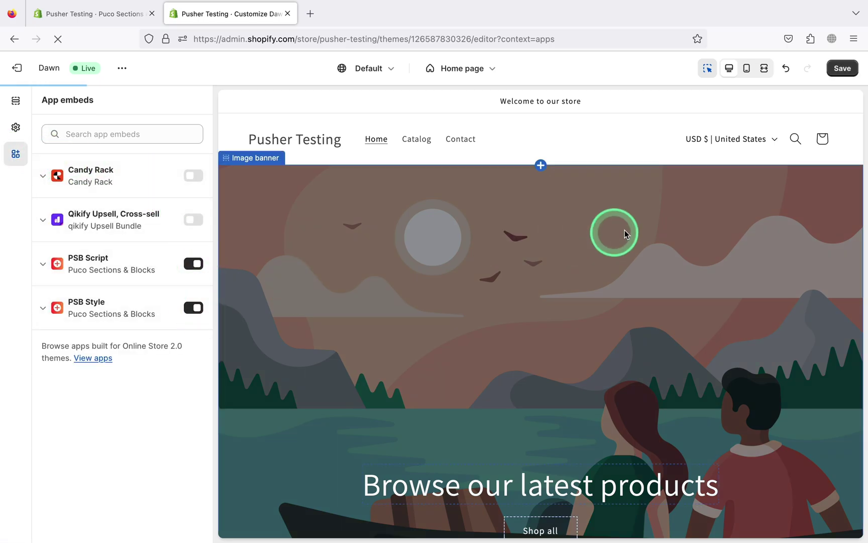
pyautogui.click(844, 72)
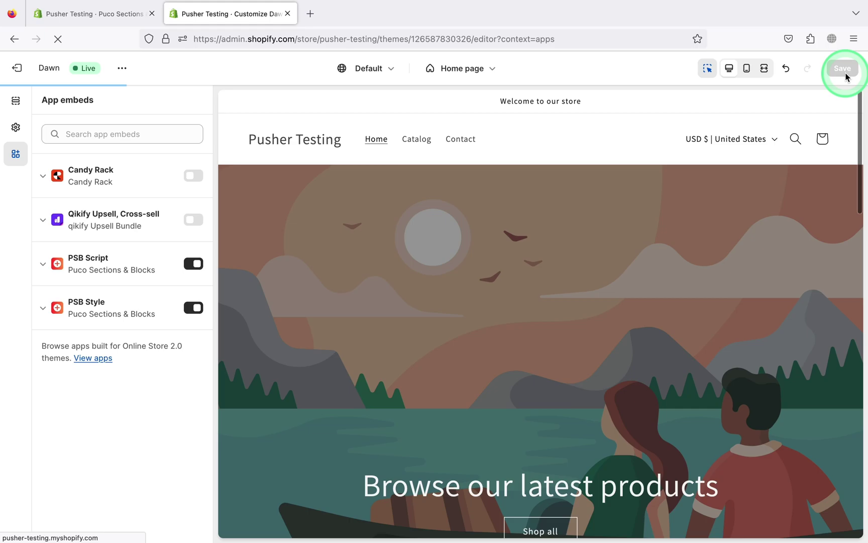
# Return to the home page's sections list in the theme editor.
pyautogui.click(324, 231)
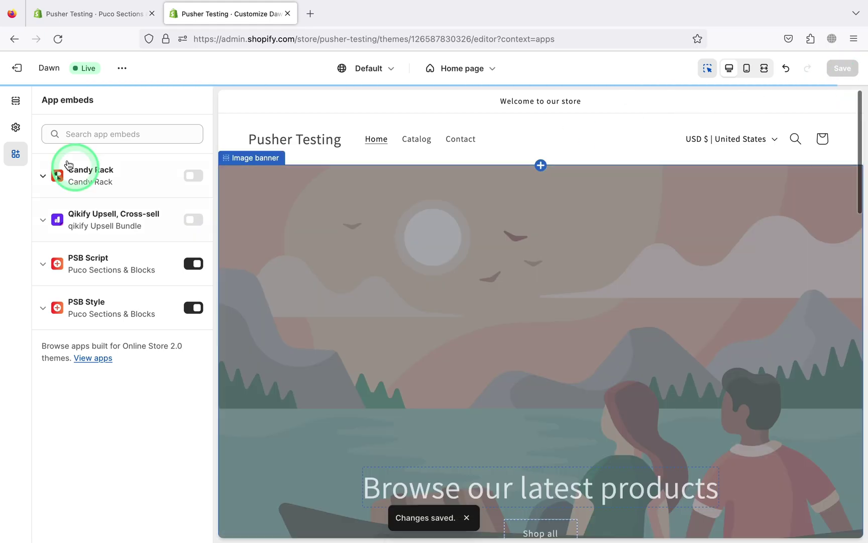
pyautogui.click(15, 100)
pyautogui.click(121, 284)
pyautogui.click(98, 354)
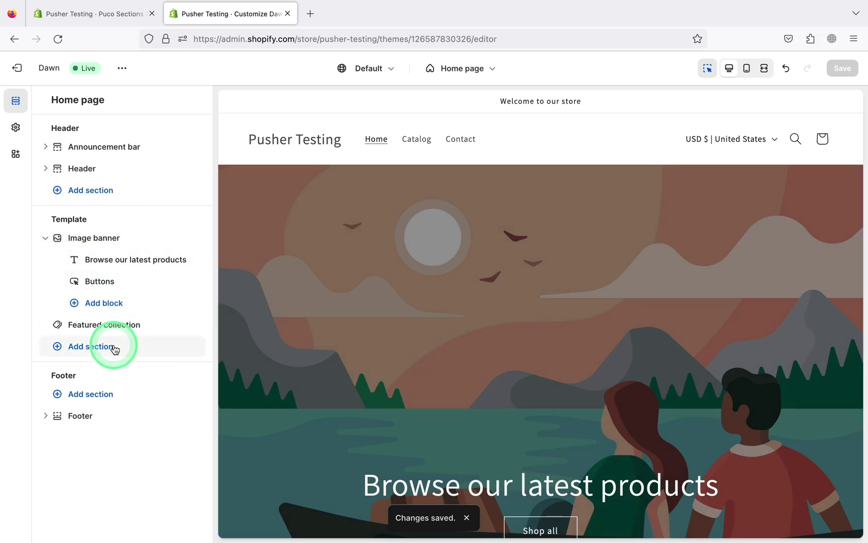
# Add the PSB: Navigation 05 section to the template below Featured collection.
pyautogui.click(113, 347)
pyautogui.write('avig')
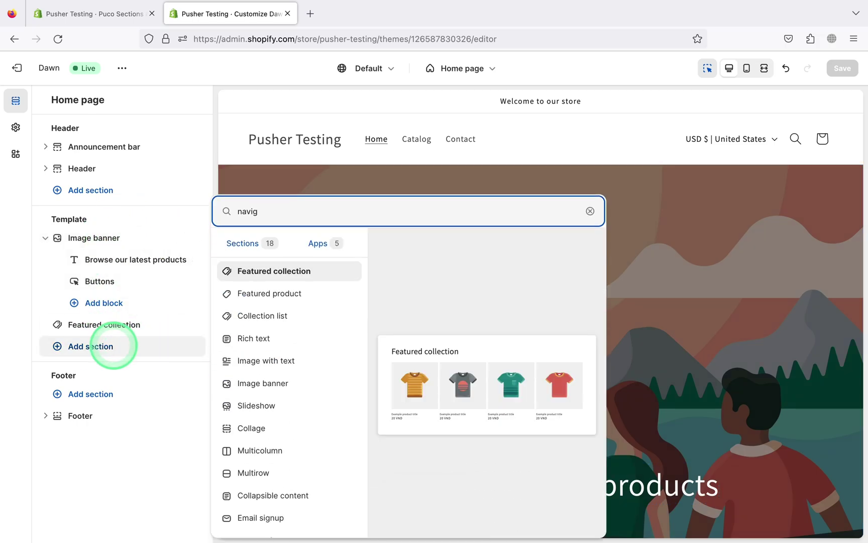
pyautogui.write('a')
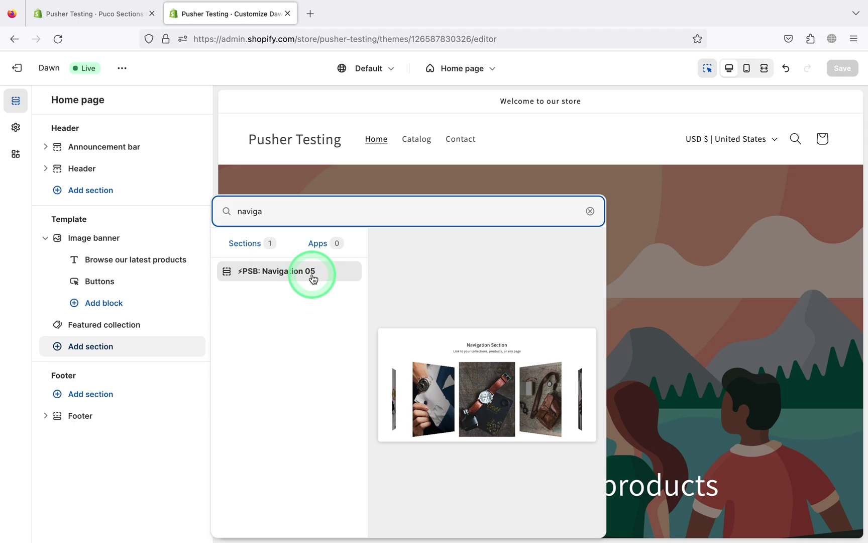
pyautogui.click(312, 277)
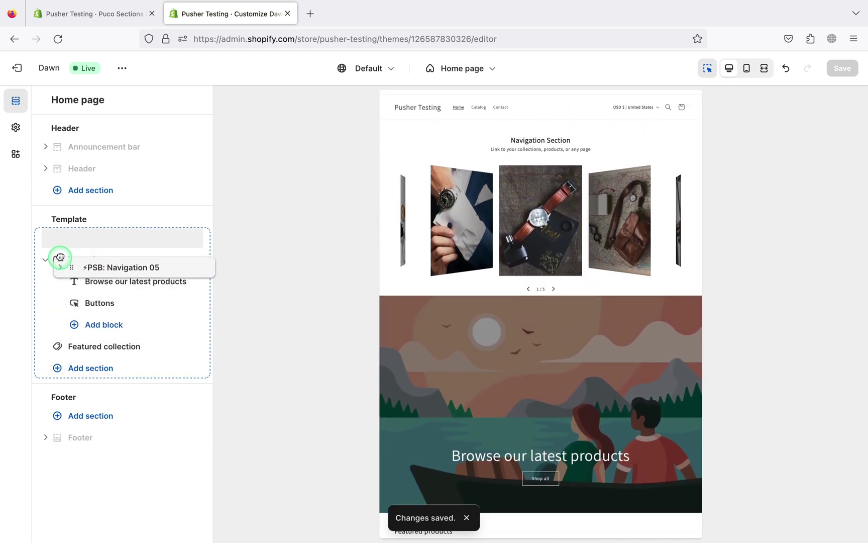
# Drag PSB: Navigation 05 above Image banner and open its Shop slide's Description.
pyautogui.moveTo(56, 345); pyautogui.dragTo(59, 238)
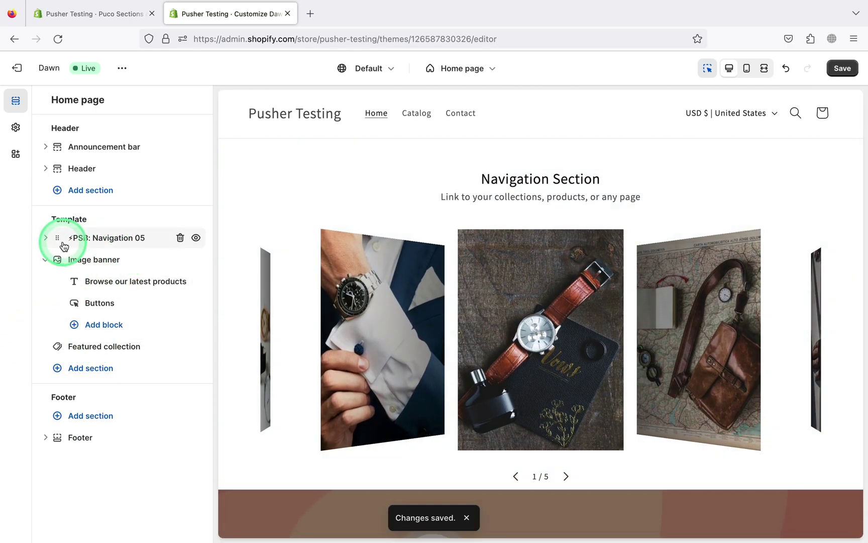
pyautogui.click(46, 237)
pyautogui.click(104, 263)
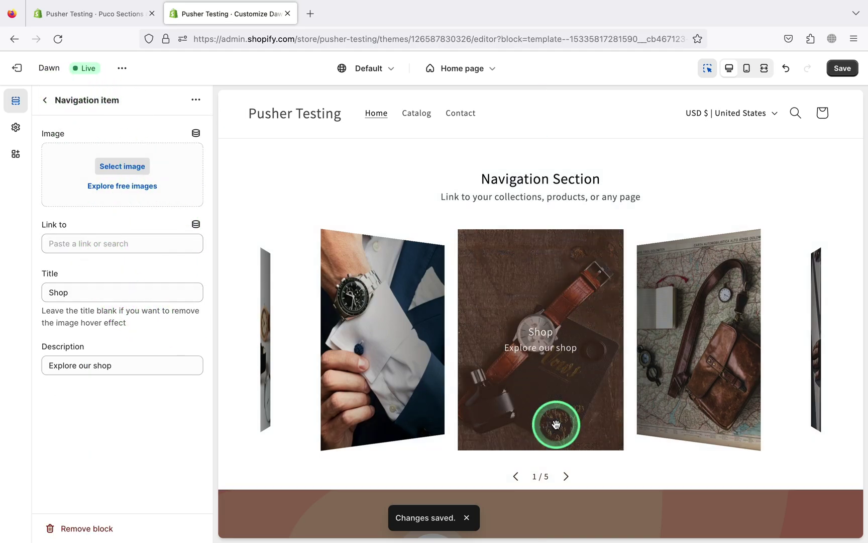
pyautogui.click(129, 361)
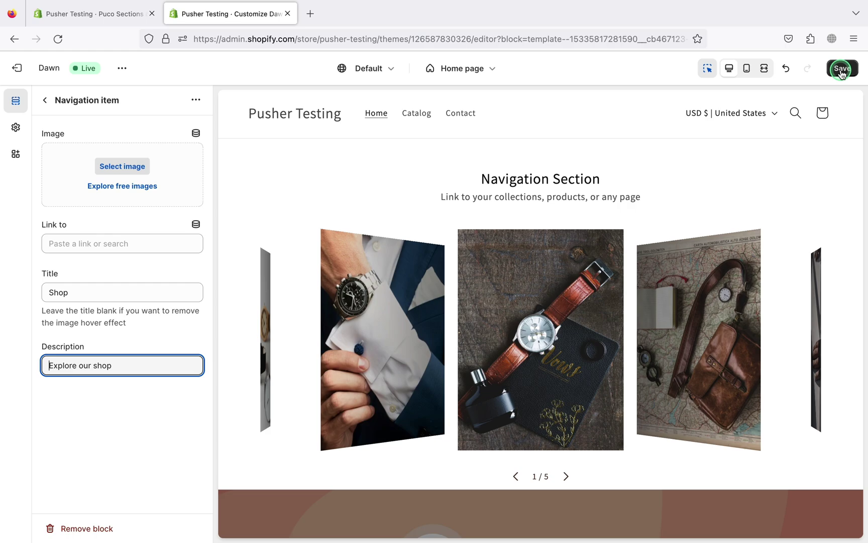